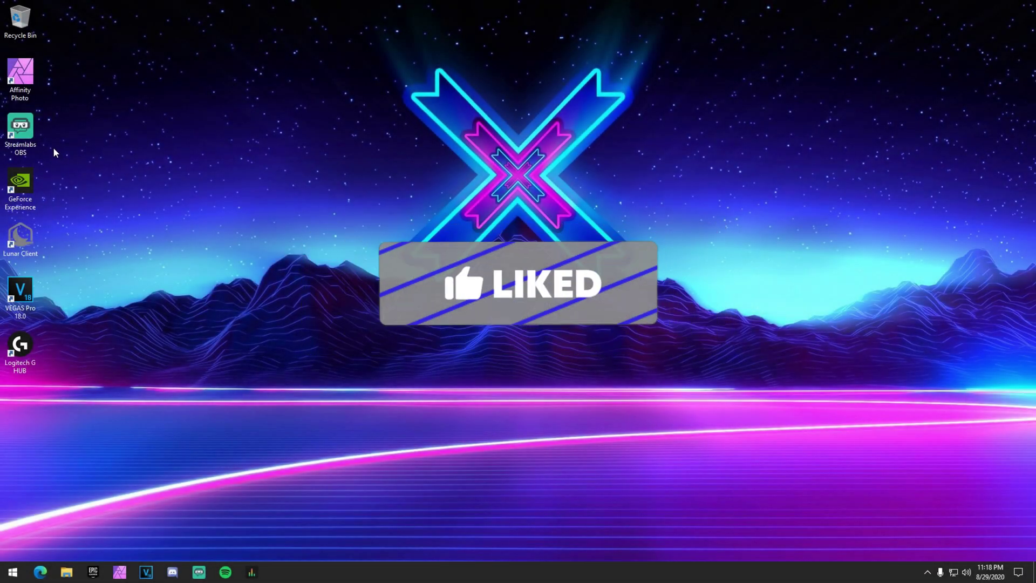
Right-click the Streamlabs OBS desktop shortcut to bring up its launch options
right_click(26, 135)
Run Streamlabs OBS as administrator and go to Settings > Output > Recording
left_click(60, 216)
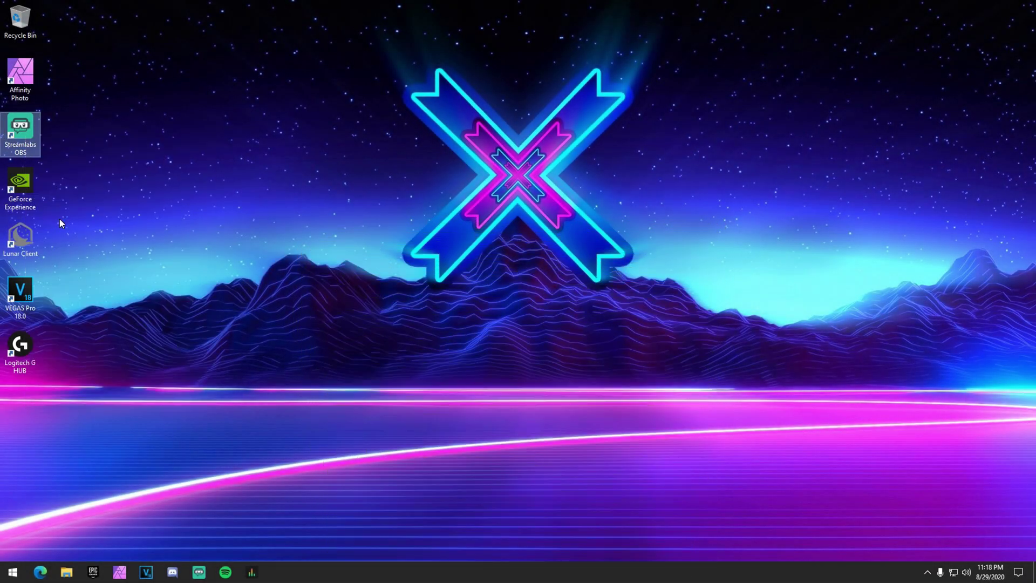
left_click(428, 360)
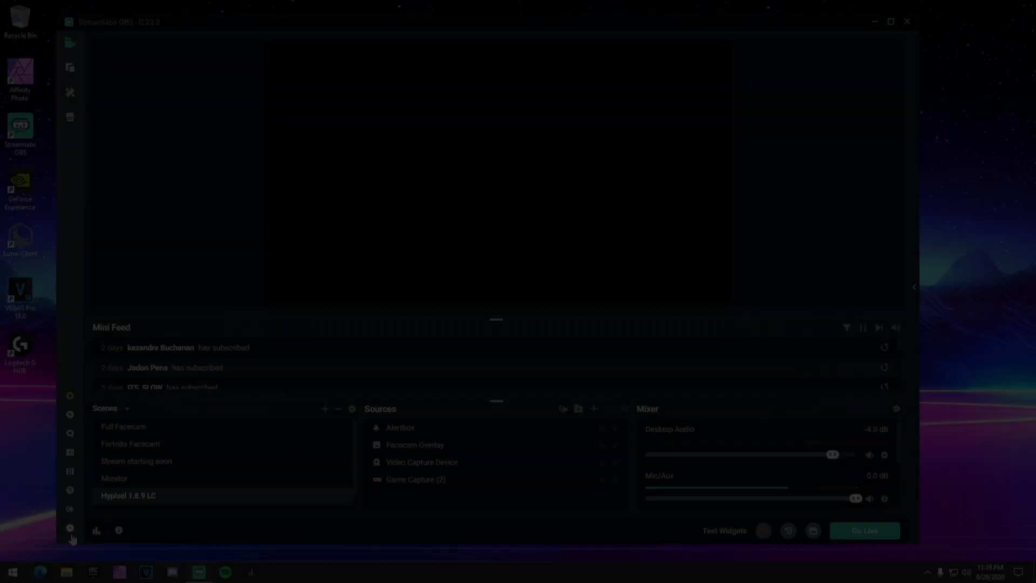
left_click(79, 529)
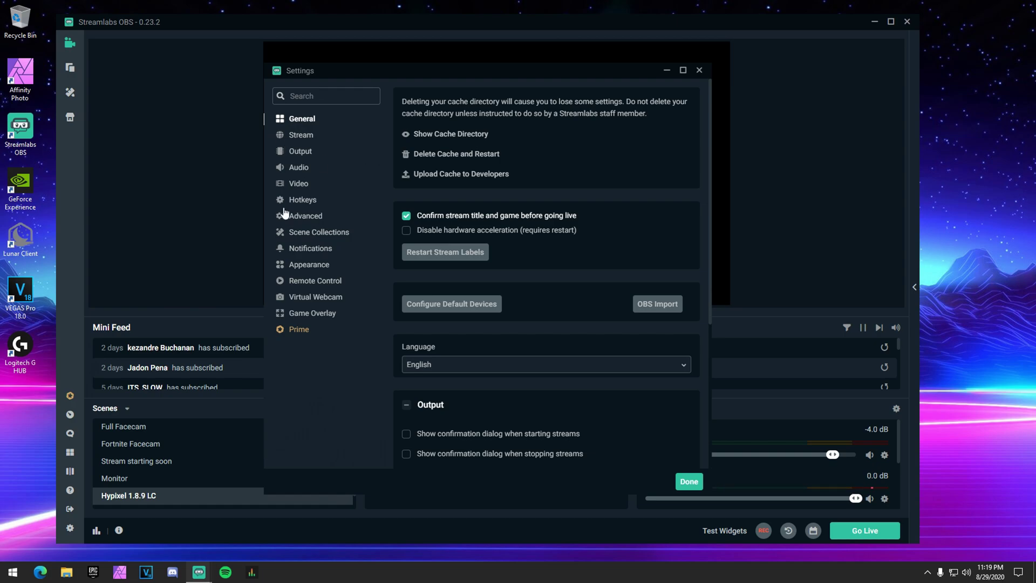
left_click(300, 152)
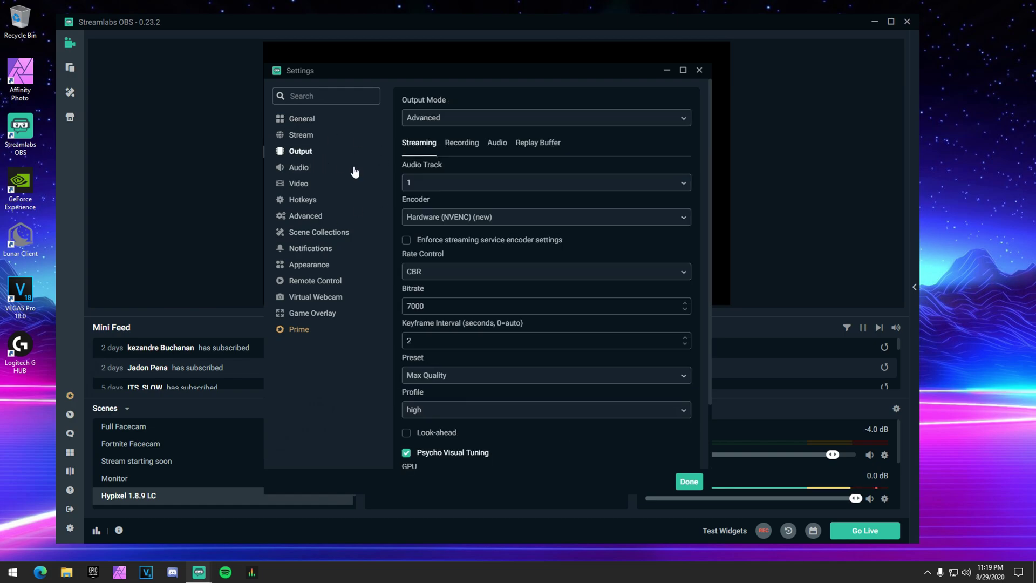
left_click(466, 145)
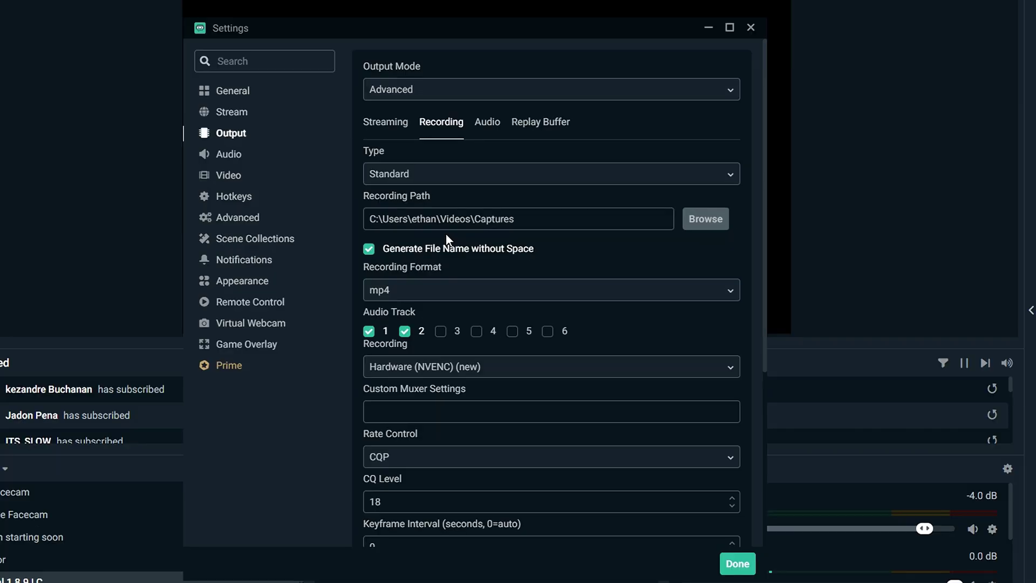
Keep mp4 as the recording format and choose the Hardware (NVENC) (new) encoder
scroll(441, 206, "down", 2)
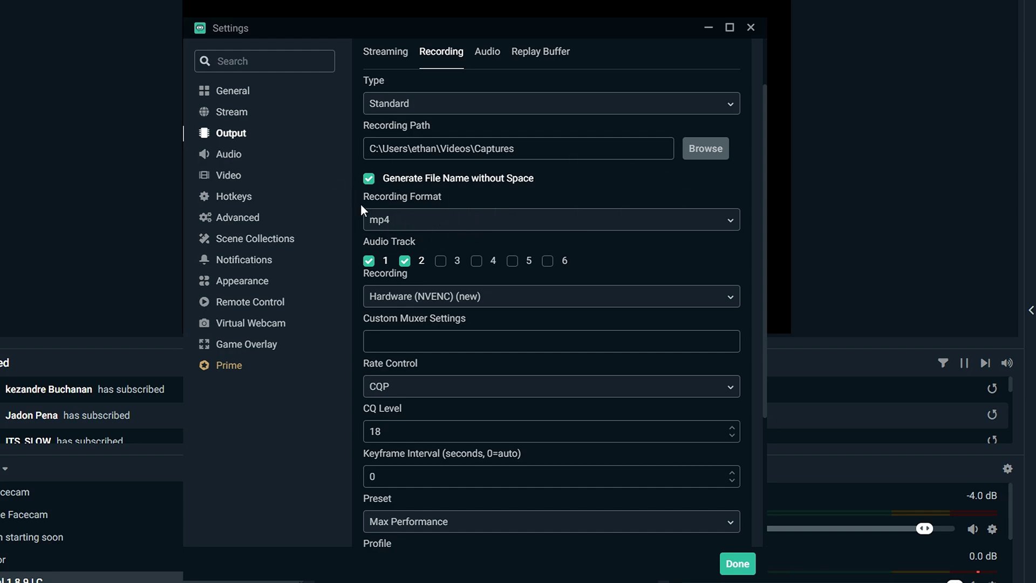
left_click(416, 219)
left_click(413, 262)
scroll(422, 297, "down", 1)
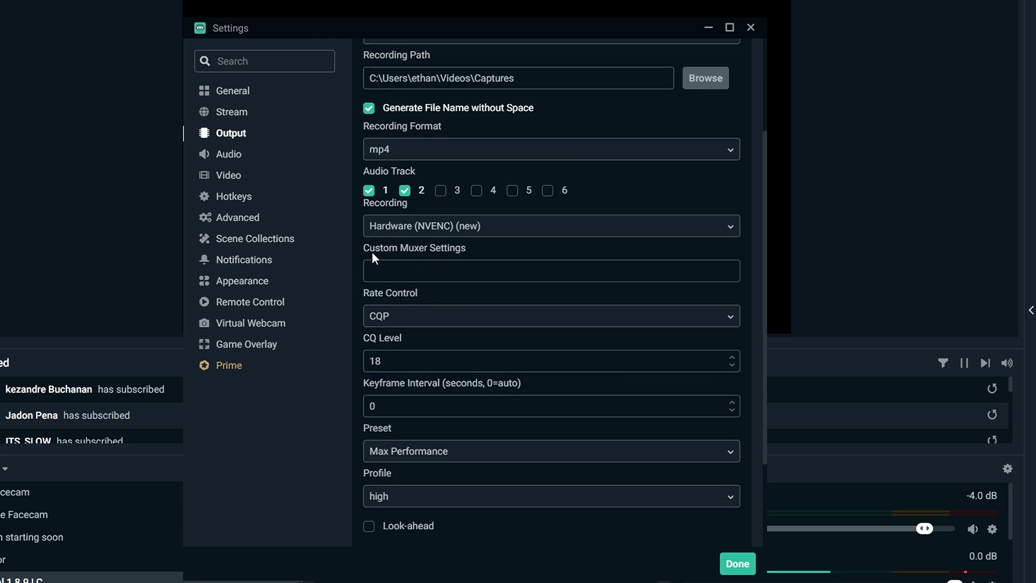
left_click(400, 229)
left_click(406, 315)
Keep CQP rate control and check the keyframe interval value
scroll(453, 303, "down", 1)
left_click(407, 248)
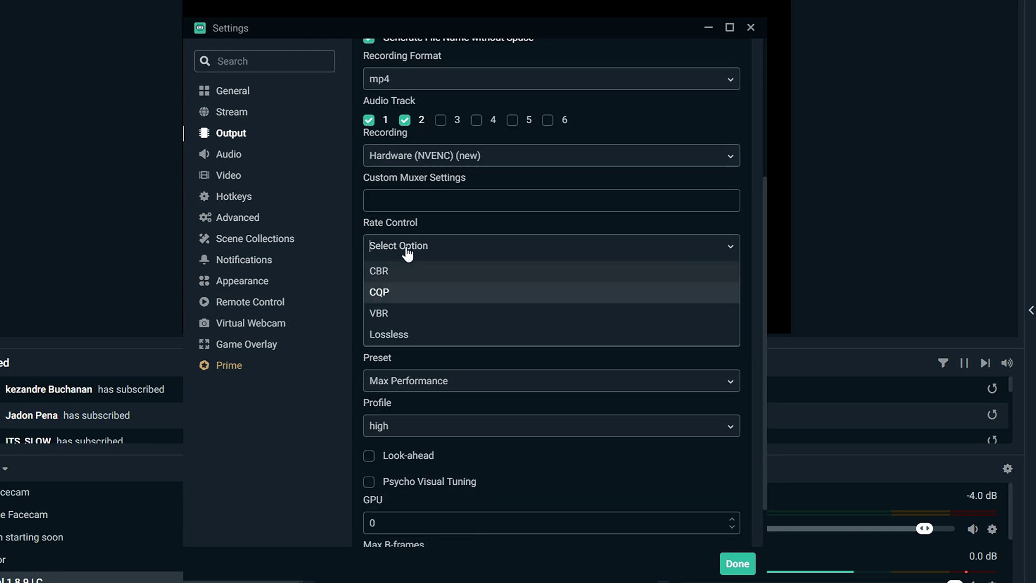
left_click(401, 293)
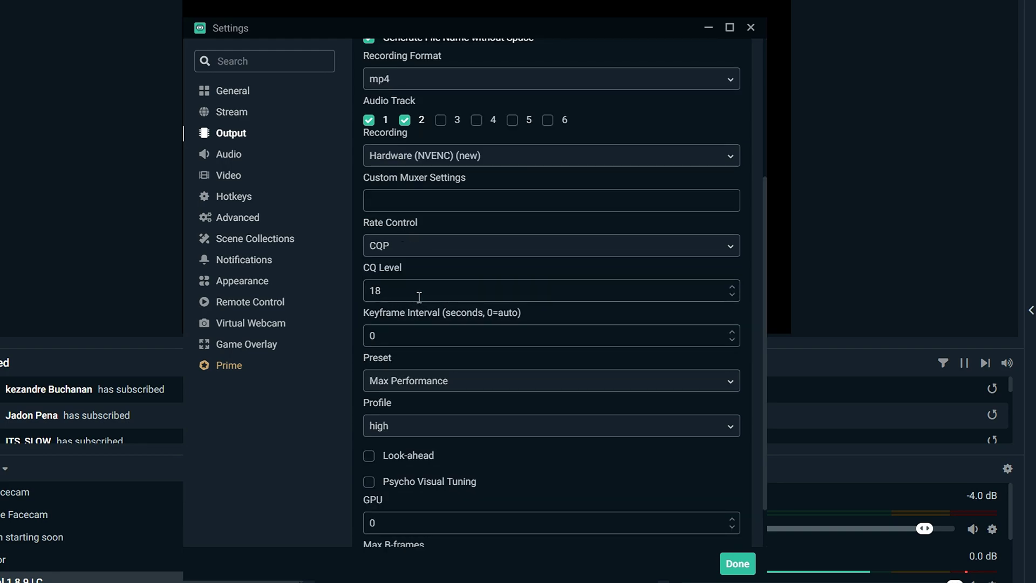
left_click(421, 346)
scroll(419, 460, "down", 1)
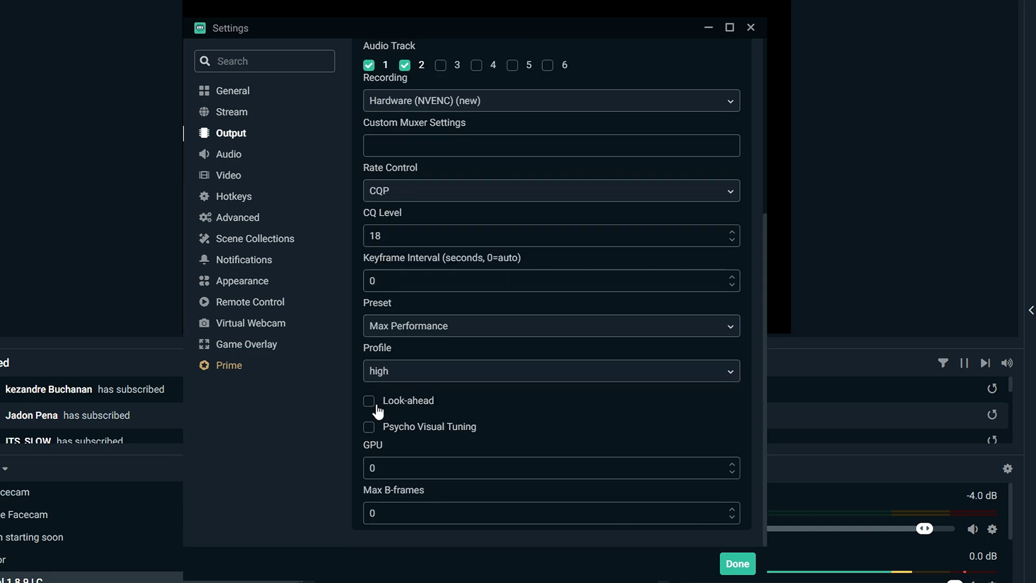
scroll(526, 460, "up", 4)
scroll(526, 460, "up", 1)
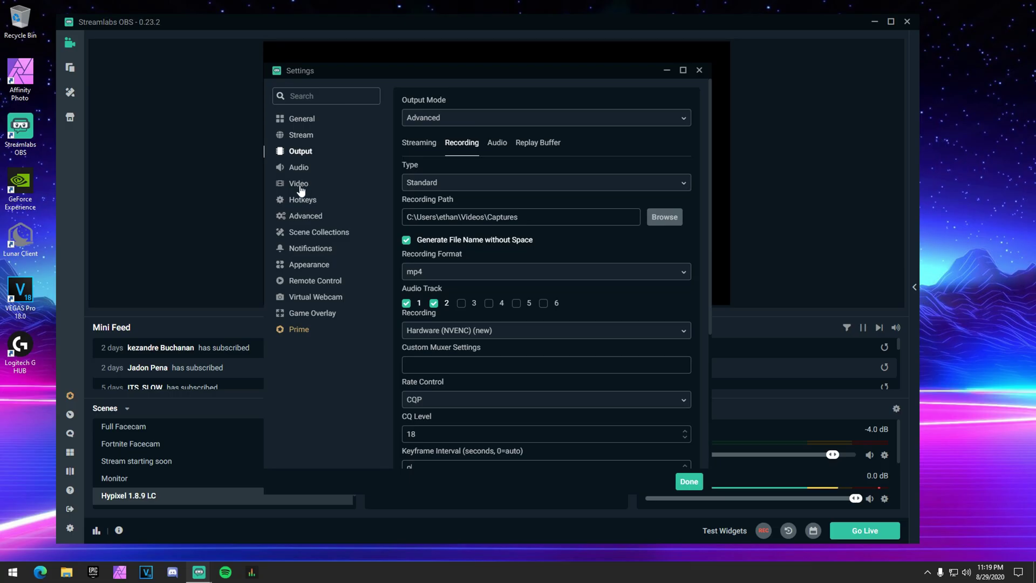
Set base and output resolutions to 1920x1080 with the Bilinear downscale filter
left_click(300, 185)
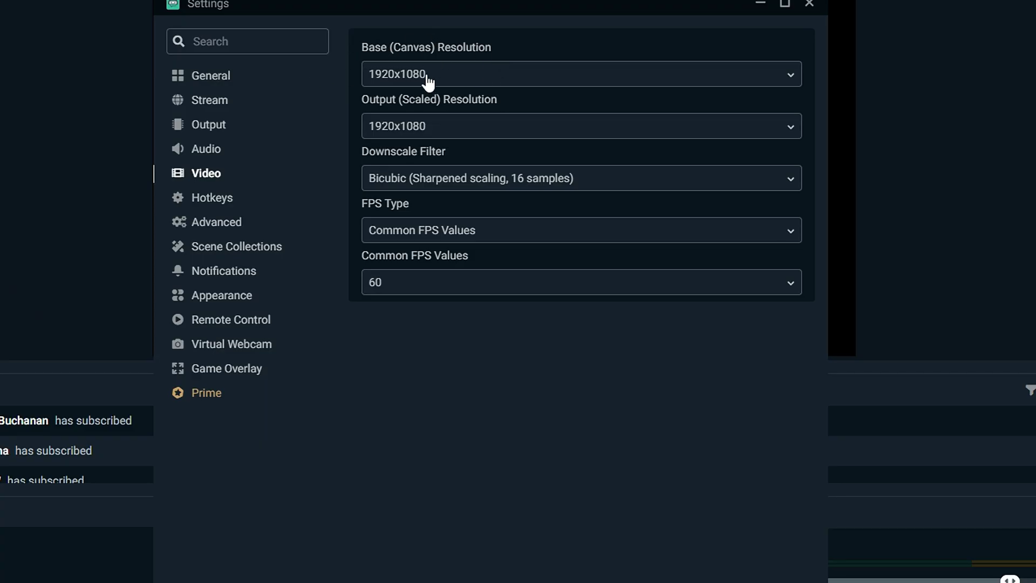
left_click(409, 77)
left_click(415, 107)
left_click(430, 130)
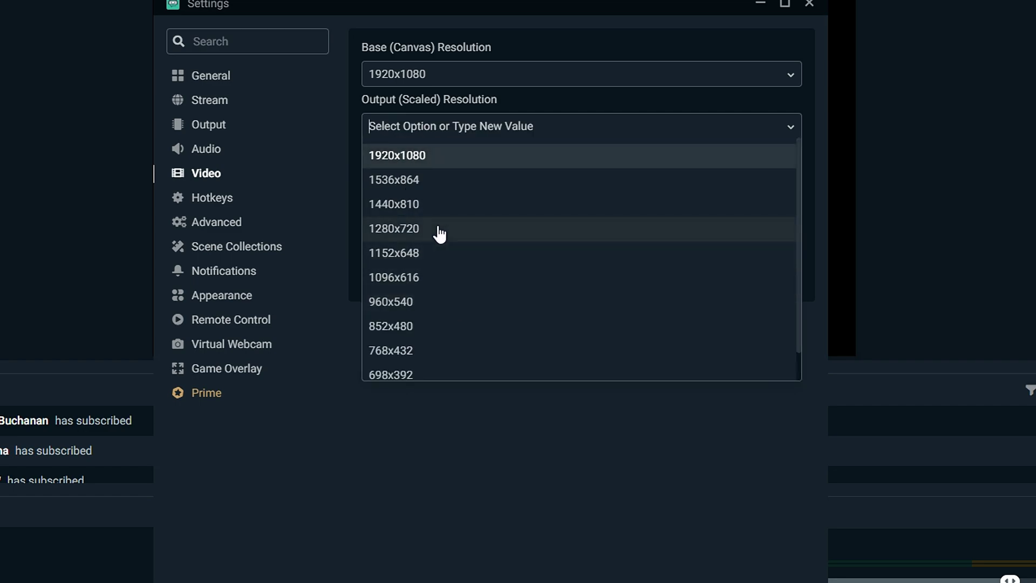
left_click(406, 156)
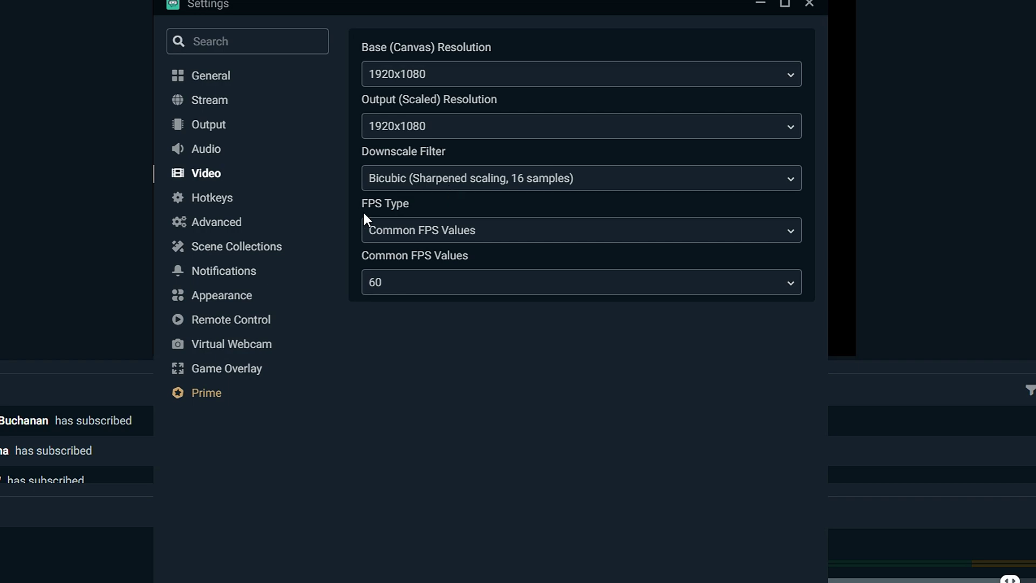
left_click(404, 186)
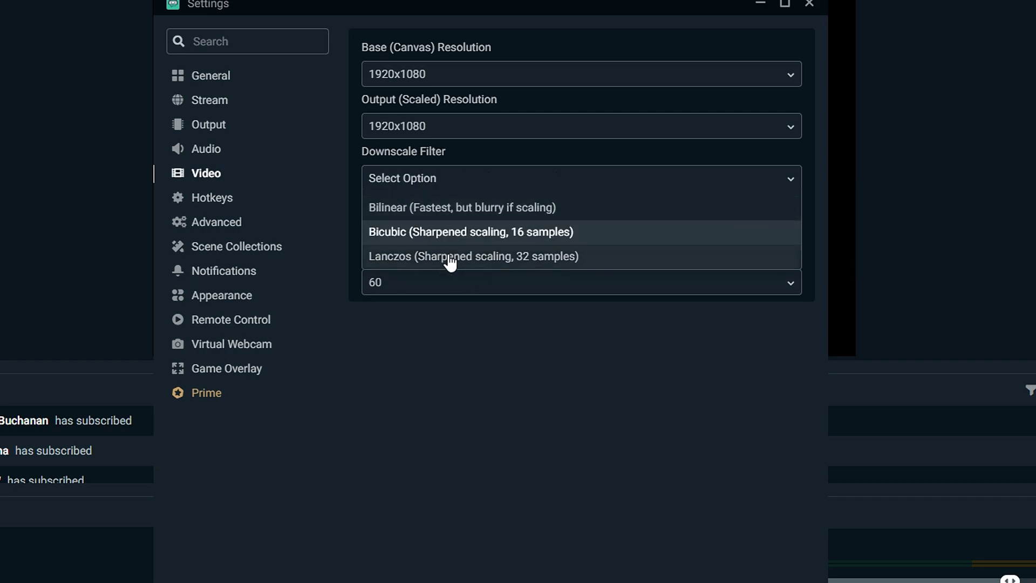
left_click(419, 212)
Switch FPS type to Fractional FPS Value with a 360 numerator
left_click(428, 238)
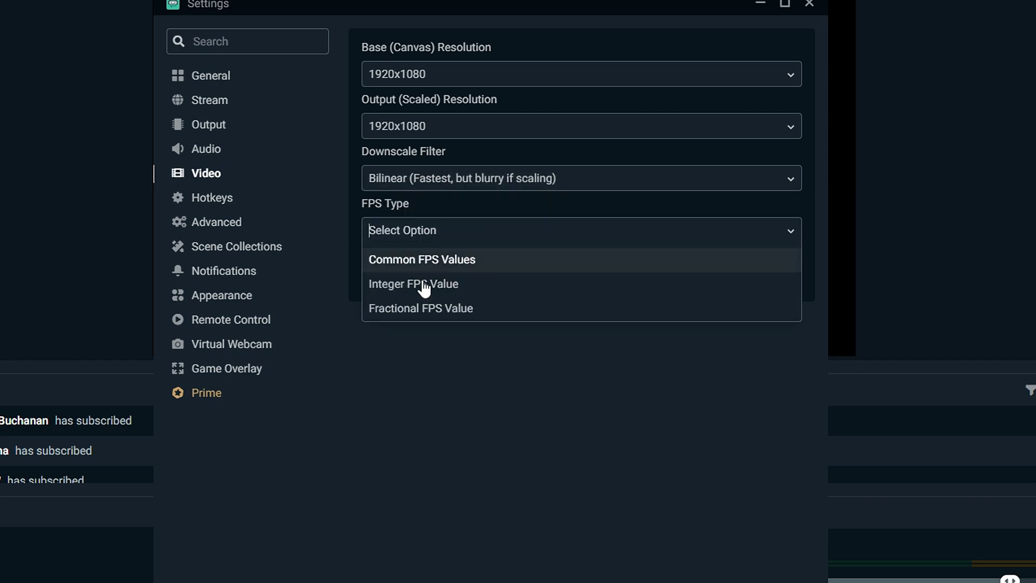
left_click(426, 308)
double_click(400, 286)
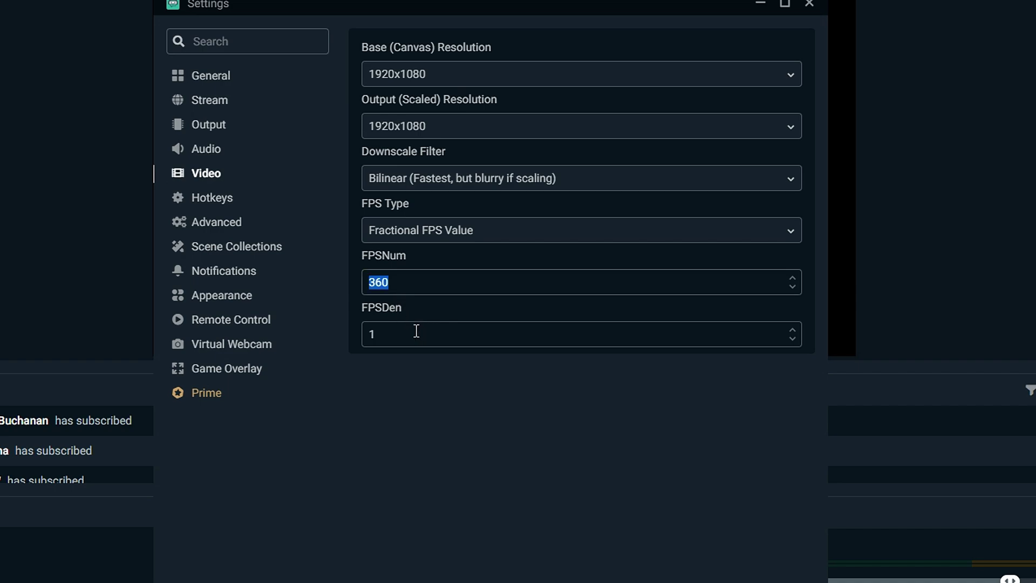
left_click(431, 287)
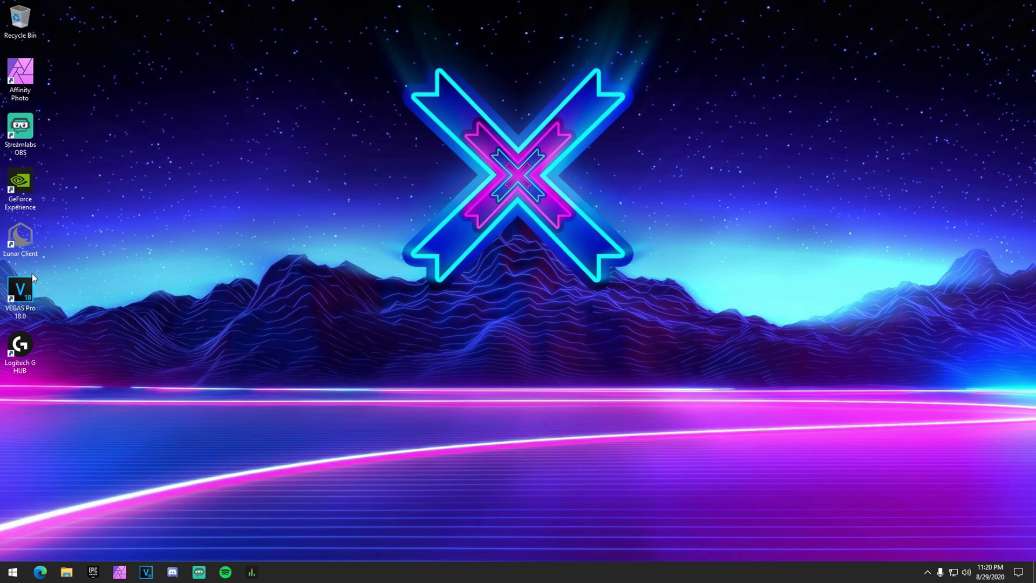
Launch VEGAS Pro 18 and bring up the untitled project's video properties
double_click(22, 290)
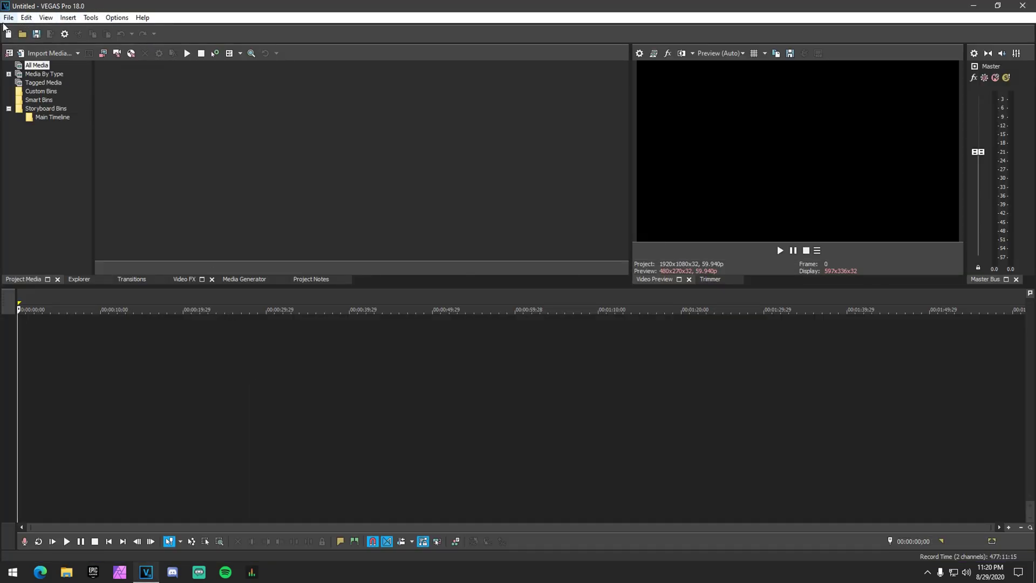
left_click(638, 53)
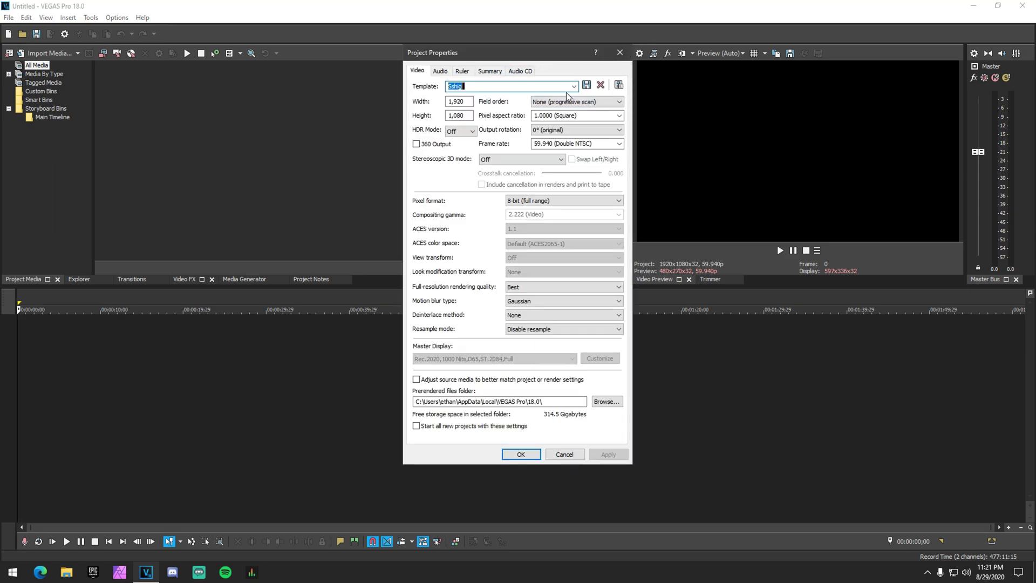
Apply the Minecraft 240 fps project template, keeping the frame rate at 240.000
left_click(574, 87)
left_click(567, 229)
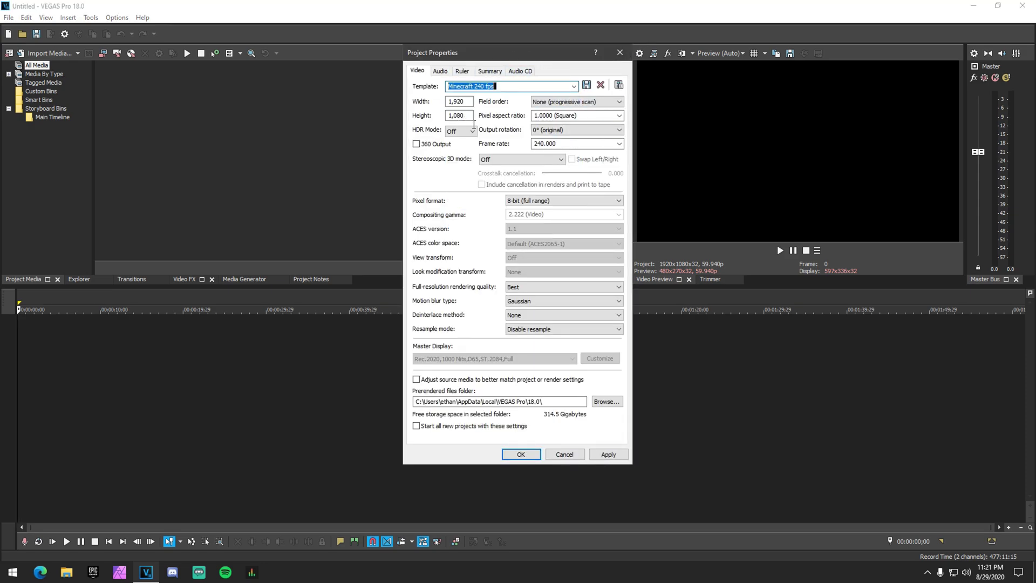
left_click(456, 102)
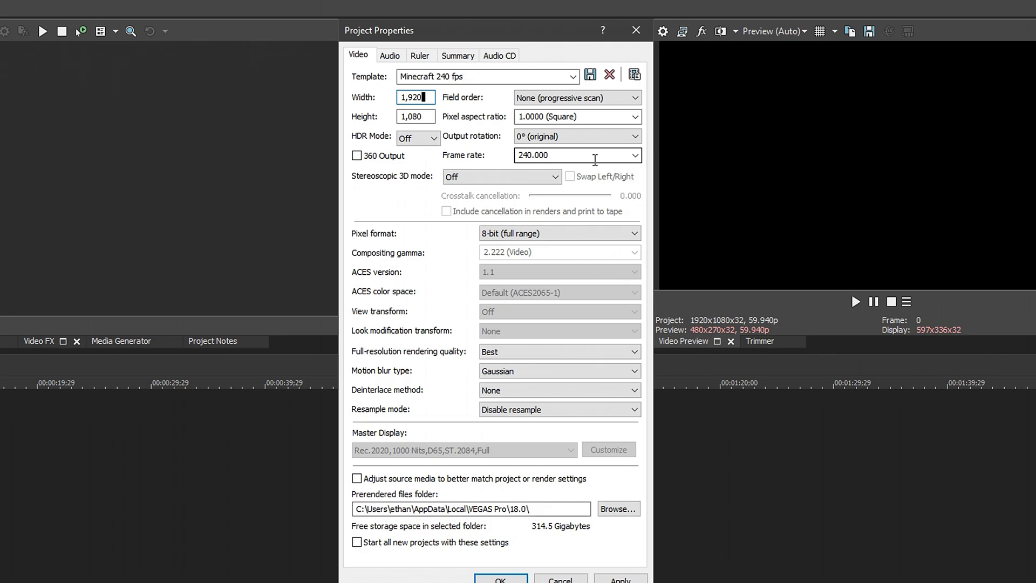
left_click(630, 161)
left_click(636, 155)
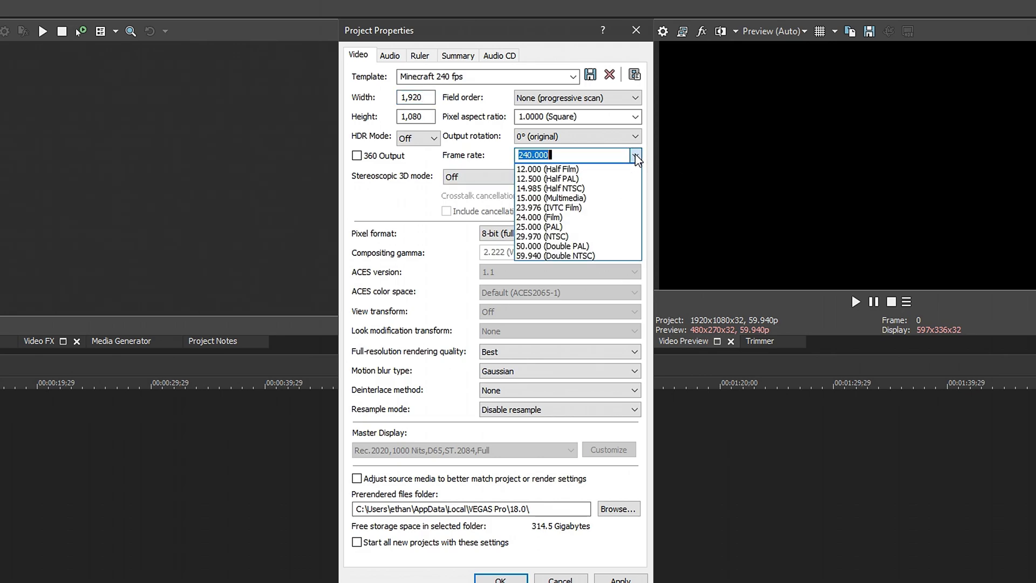
left_click(636, 156)
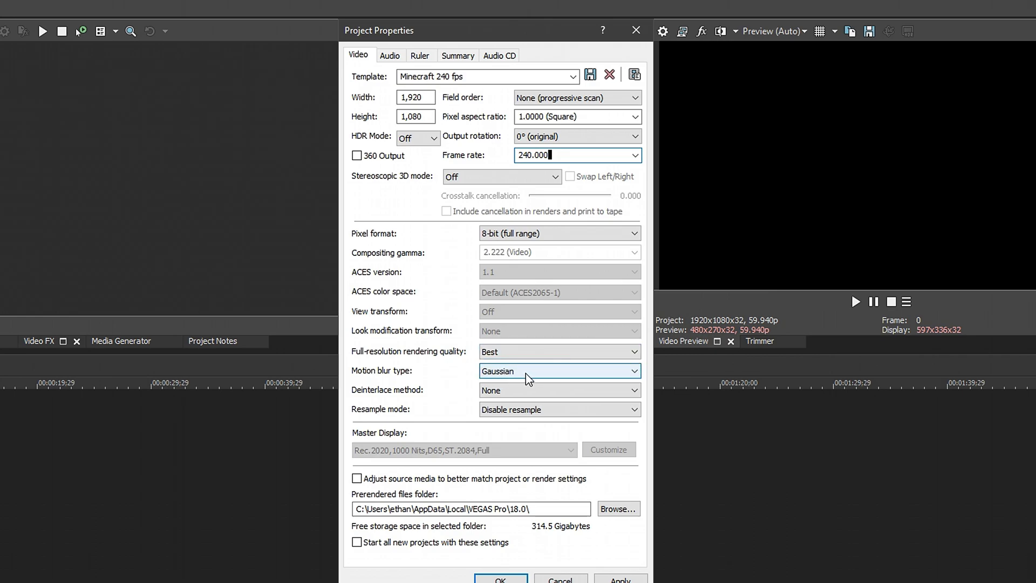
Set motion blur to Box and resample mode to Smart resample, deinterlace None
left_click(528, 376)
left_click(550, 404)
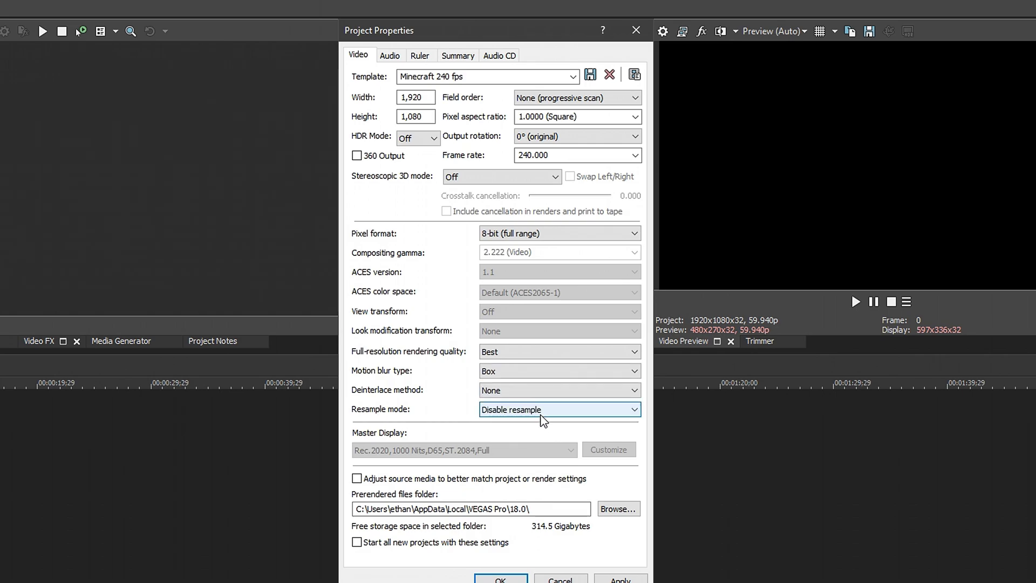
left_click(545, 415)
left_click(537, 424)
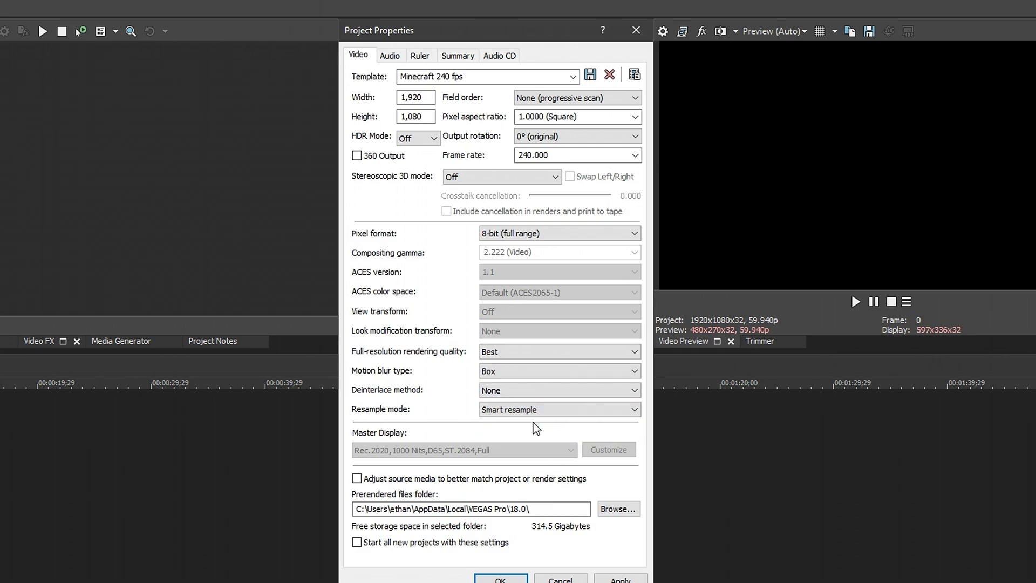
left_click(507, 396)
left_click(507, 397)
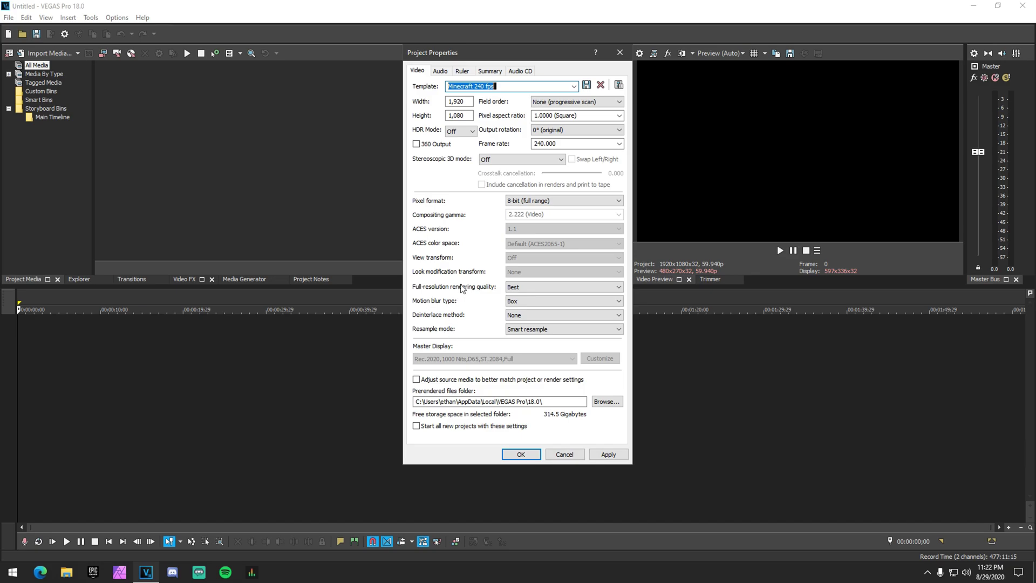
Confirm Box motion blur and Smart resample, then apply and close Project Properties
left_click(520, 301)
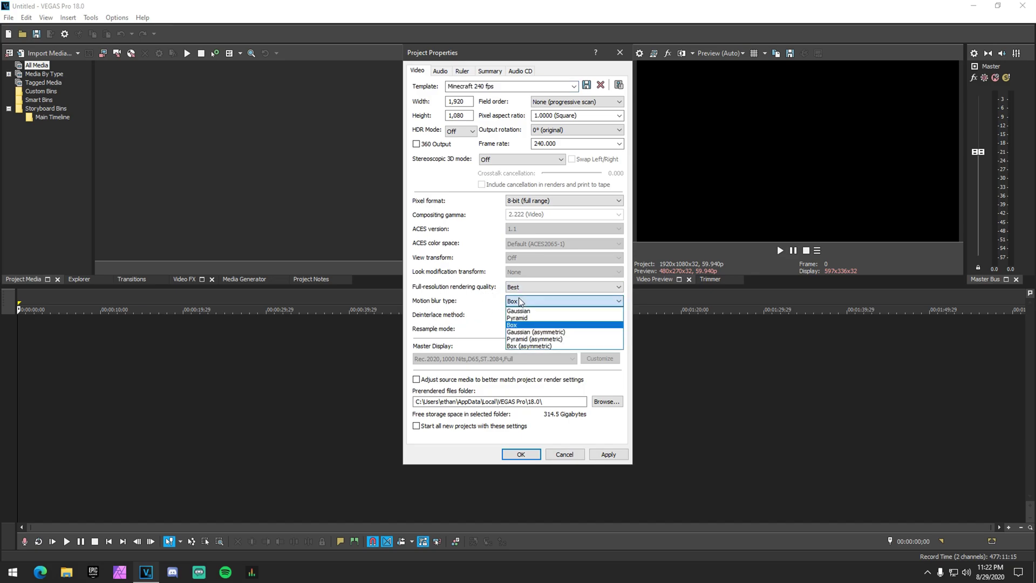
left_click(522, 326)
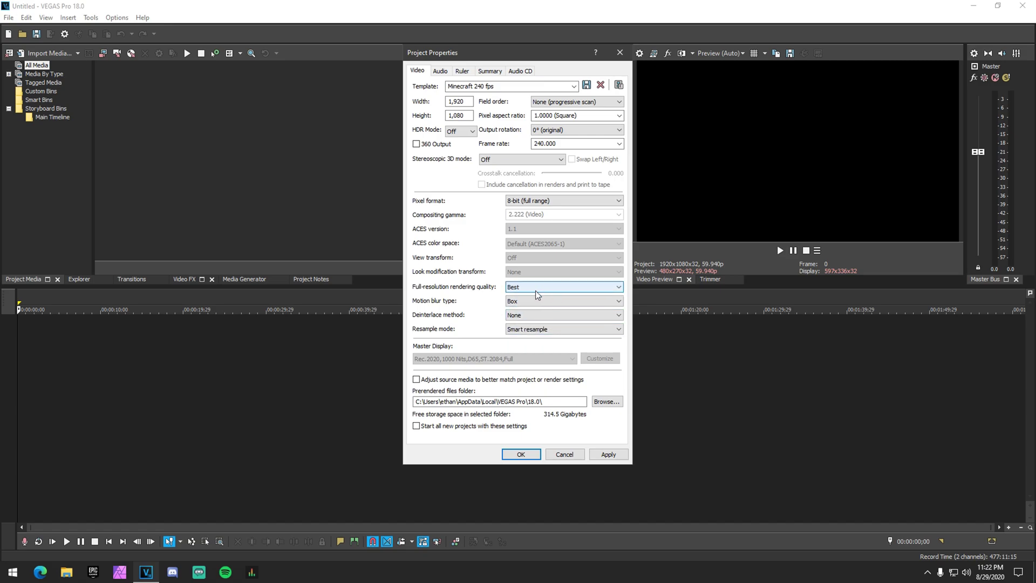
left_click(532, 330)
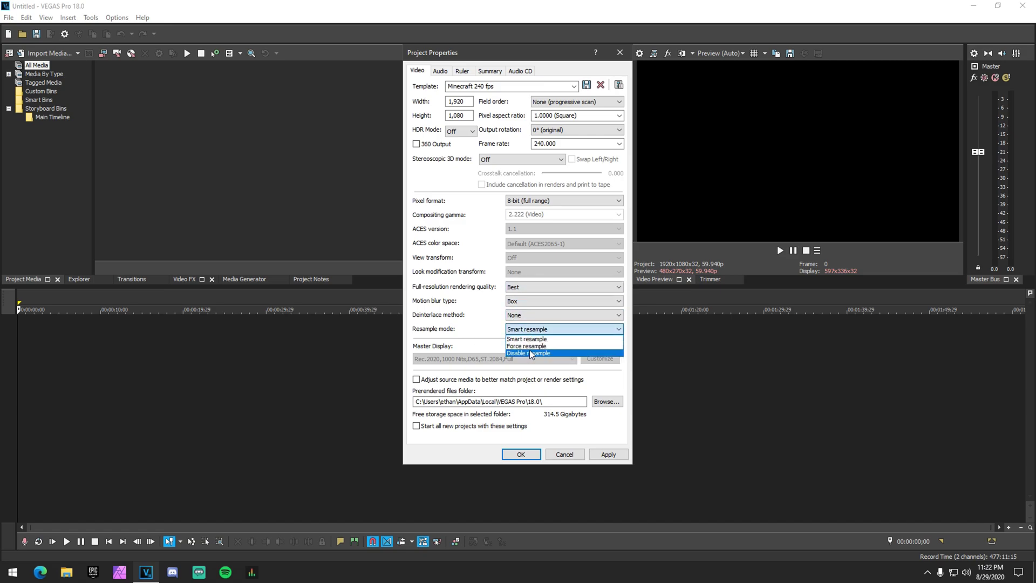
left_click(523, 340)
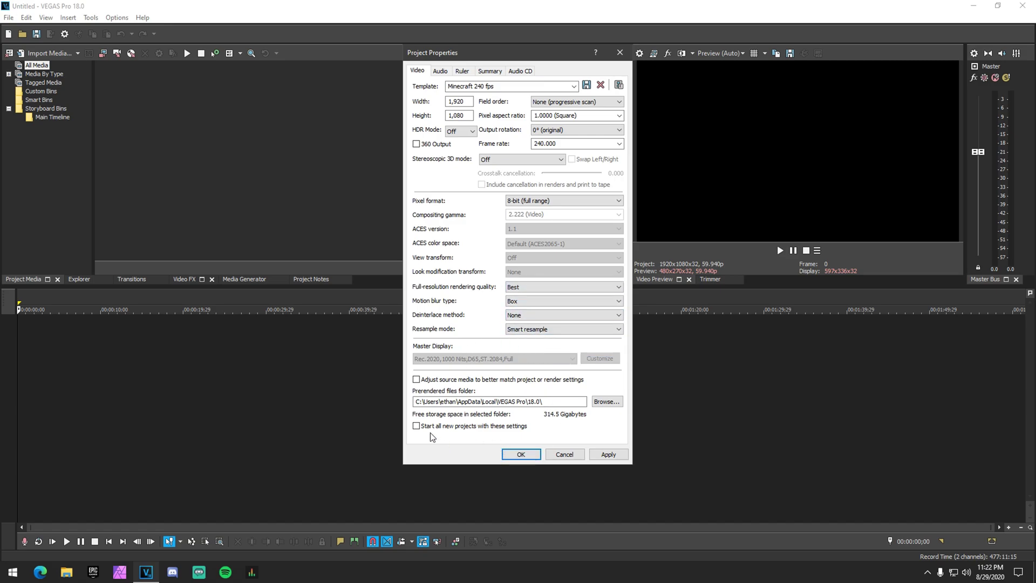
left_click(609, 455)
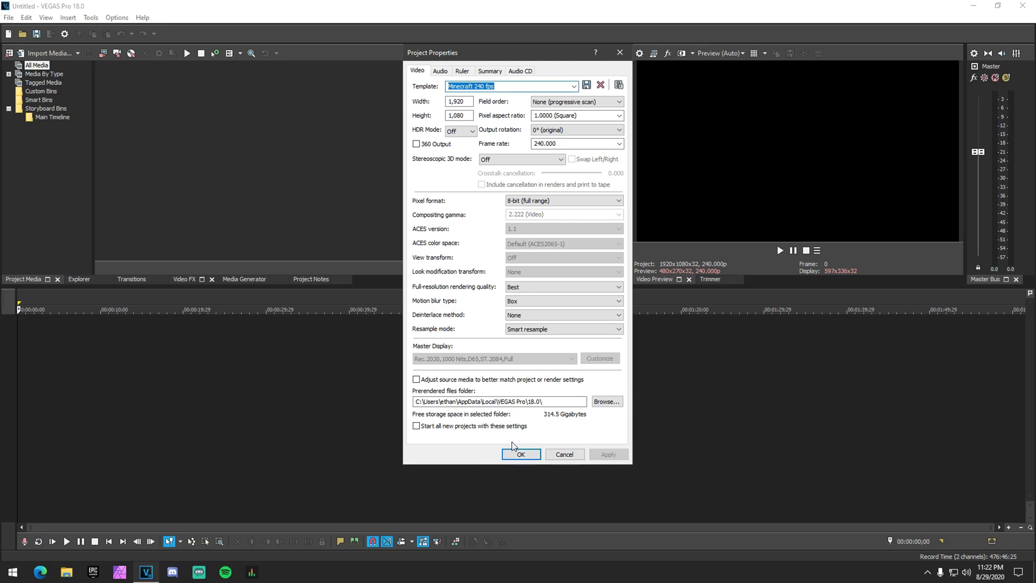
left_click(518, 454)
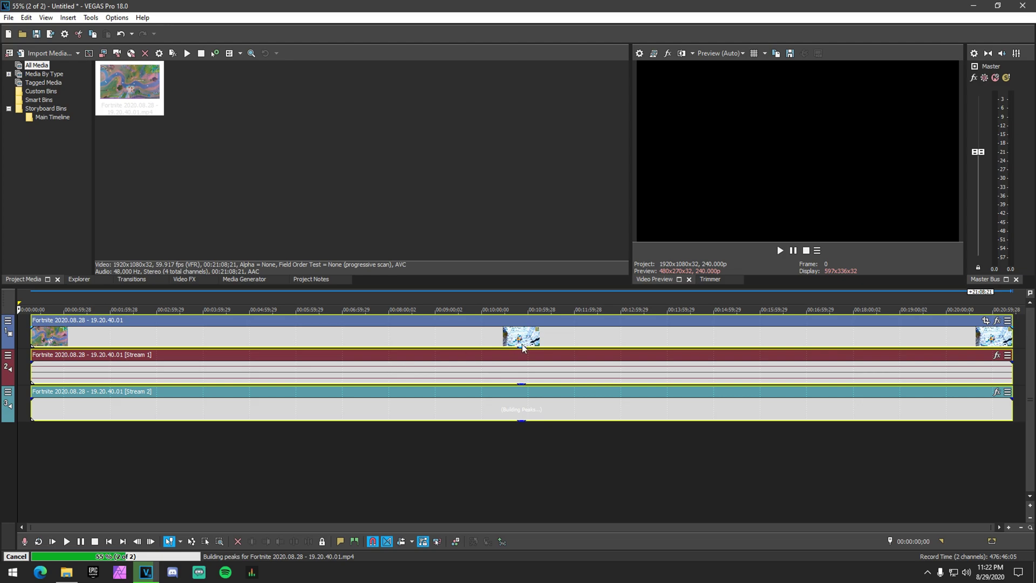
Select all Fortnite recording events and move them to start at 00:00:00
key("ctrl+a")
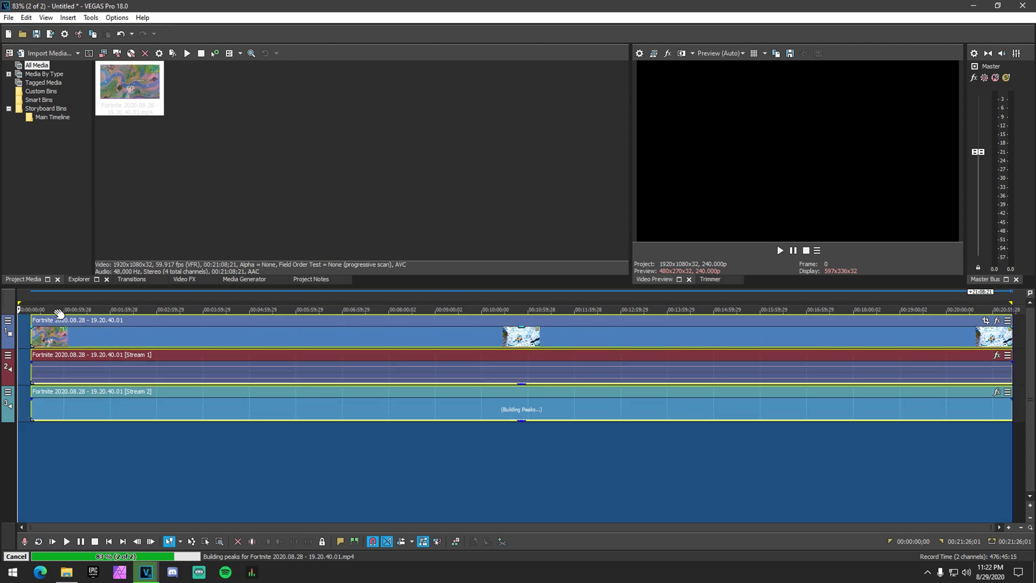
left_click_drag(43, 317, 31, 317)
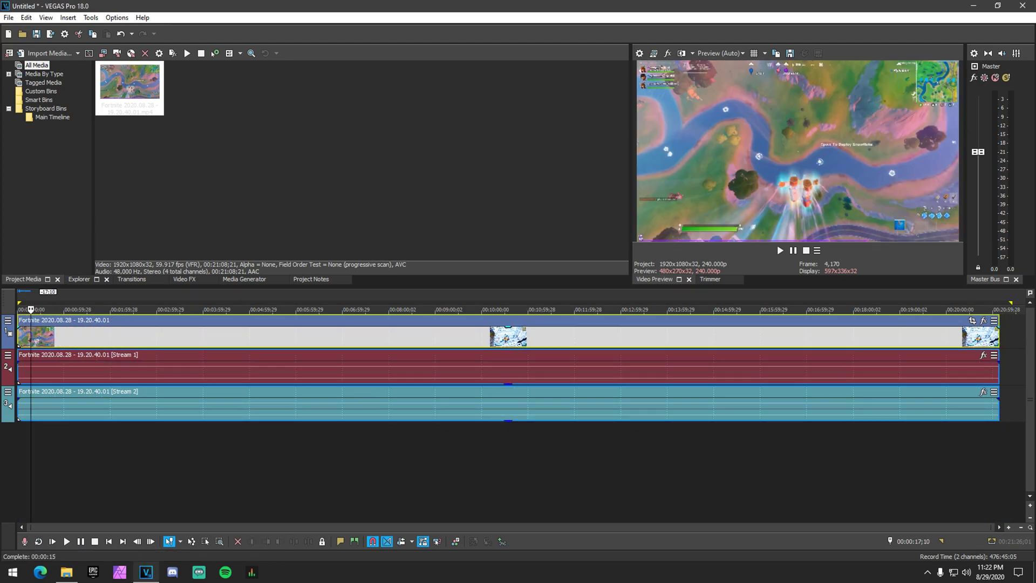
key("ctrl+a")
In Render As, show all templates and customize MAGIX HEVC/AAC MP4 Minecraft 240fps
left_click(8, 18)
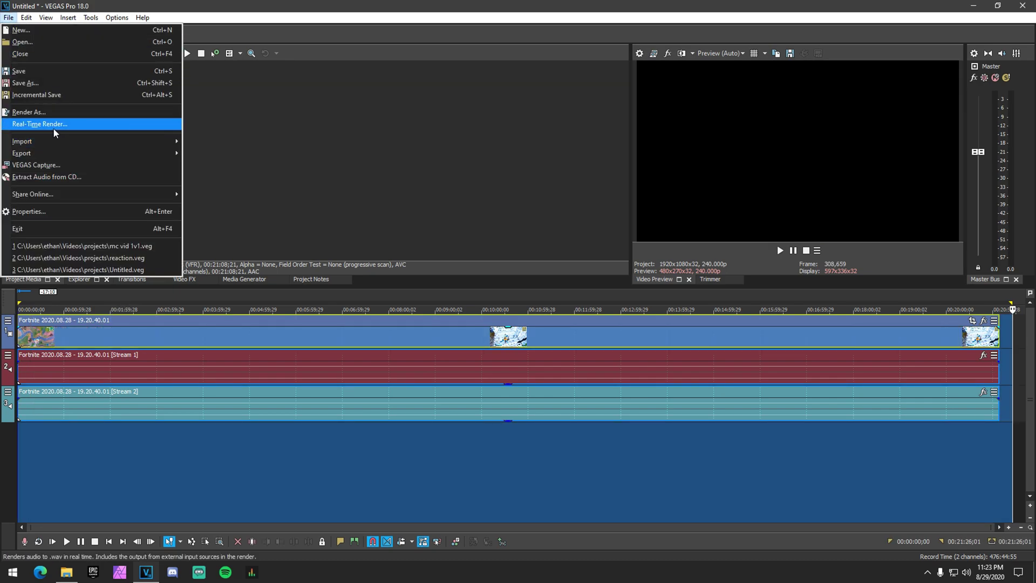
left_click(47, 112)
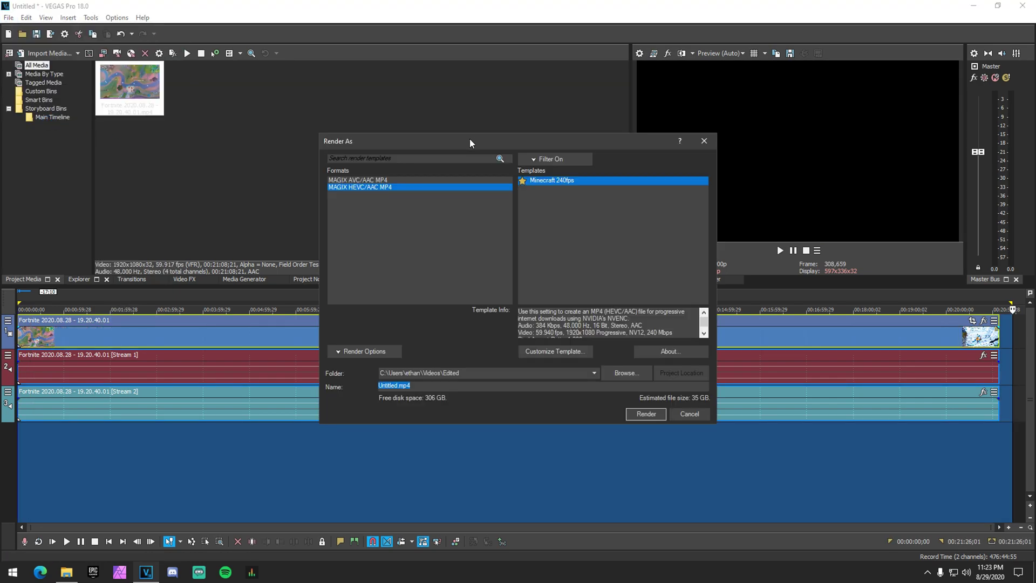
left_click(404, 140)
left_click(407, 148)
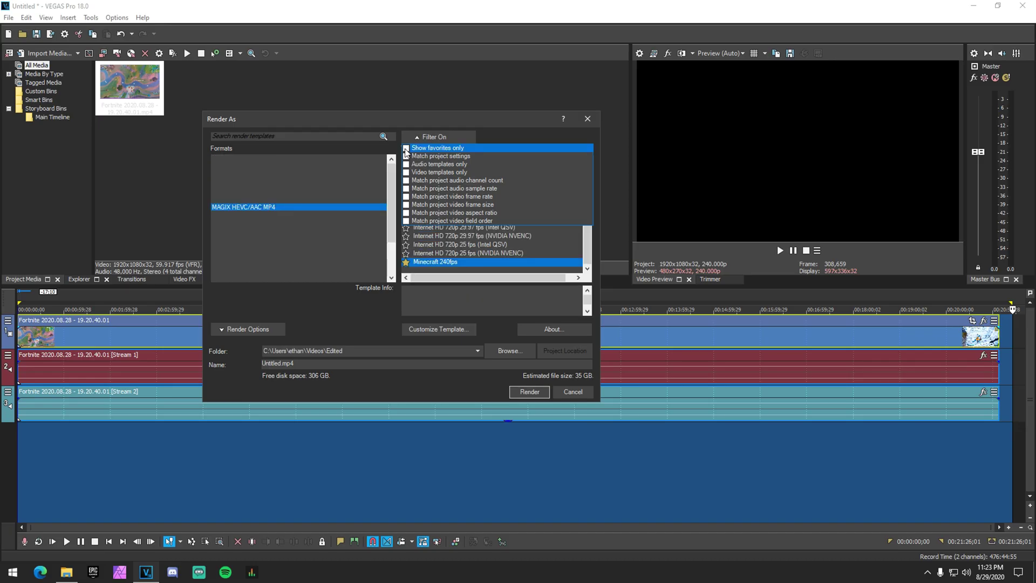
left_click(198, 199)
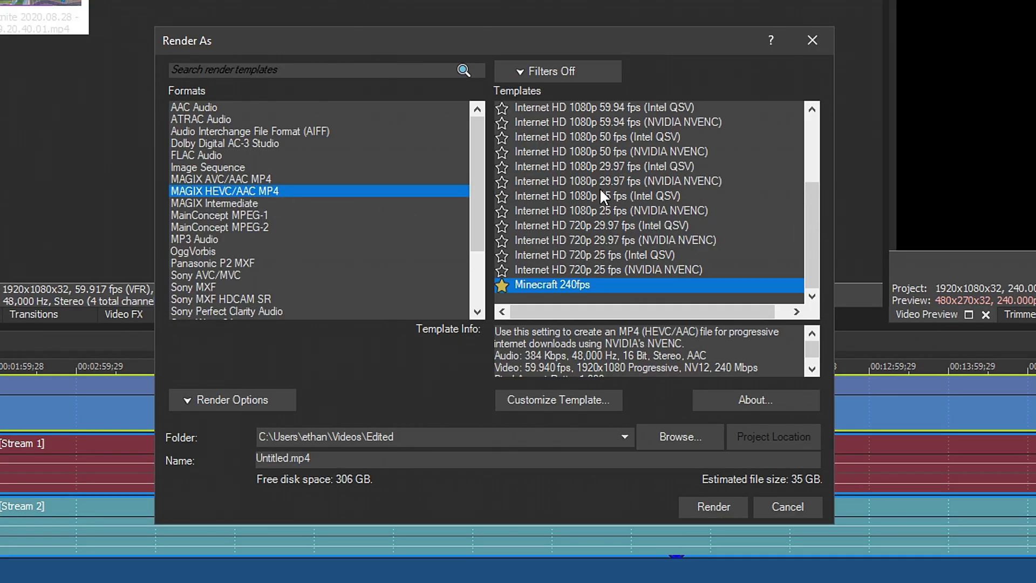
scroll(599, 219, "up", 2)
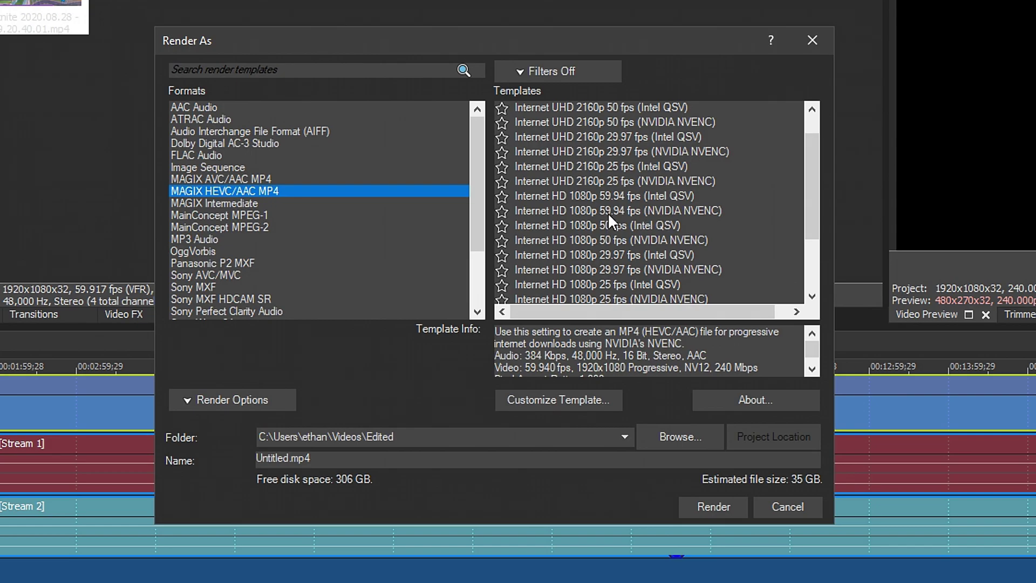
scroll(647, 215, "down", 2)
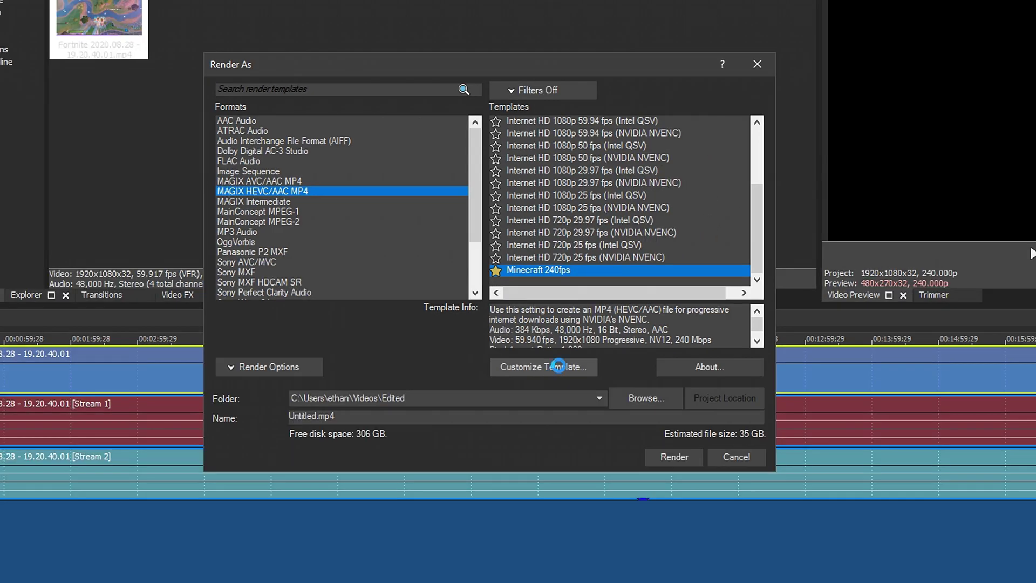
left_click(559, 399)
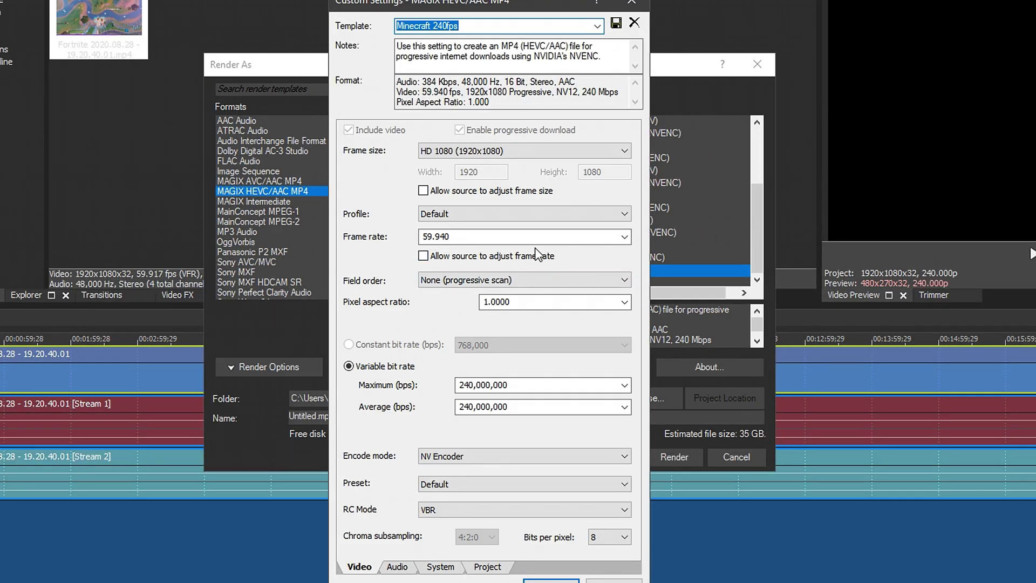
Keep the 240,000,000 bps maximum bitrate, review Audio and Project tabs, then close
left_click(465, 31)
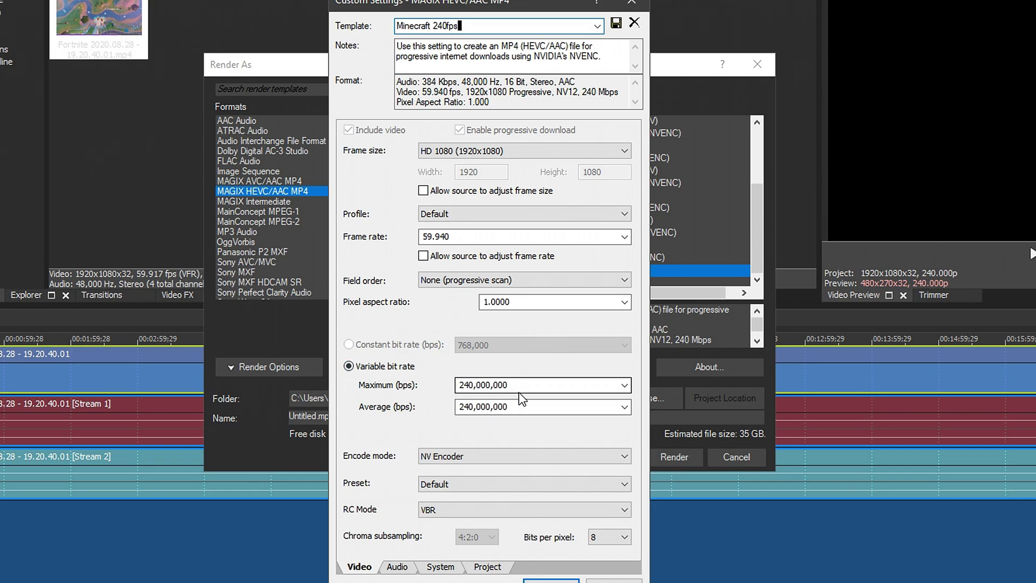
left_click(624, 385)
left_click(532, 516)
left_click(534, 386)
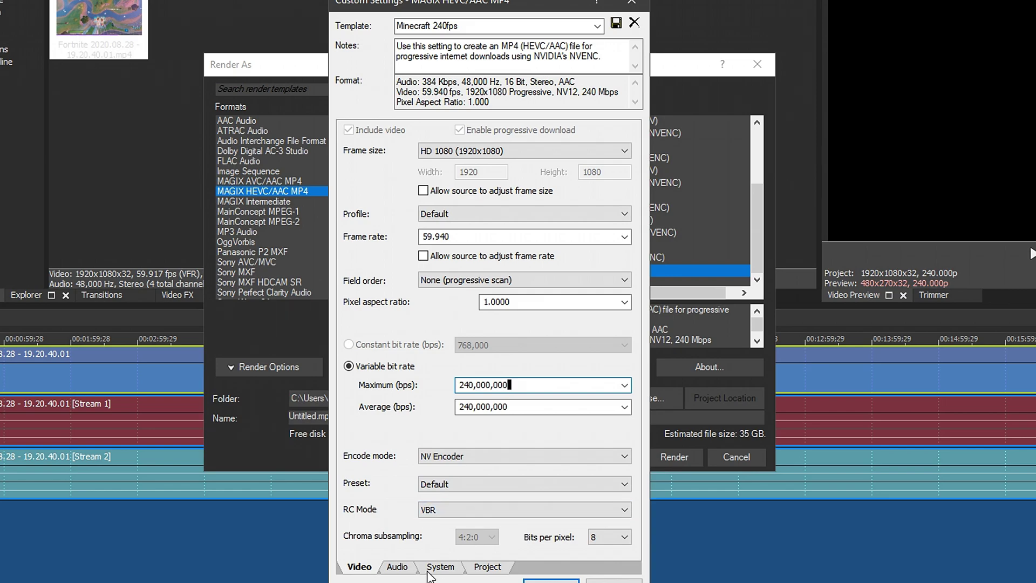
left_click(396, 567)
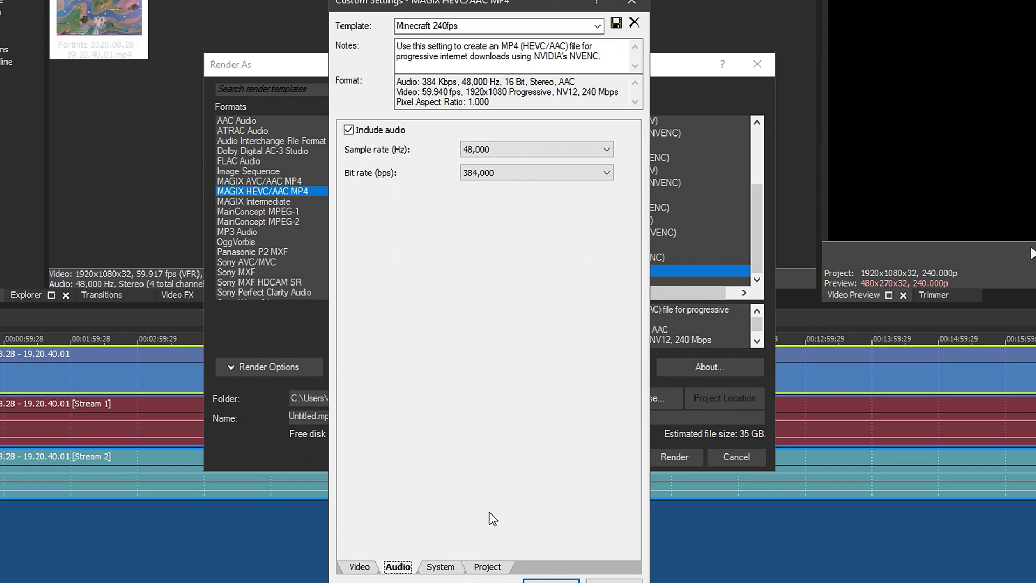
left_click(491, 567)
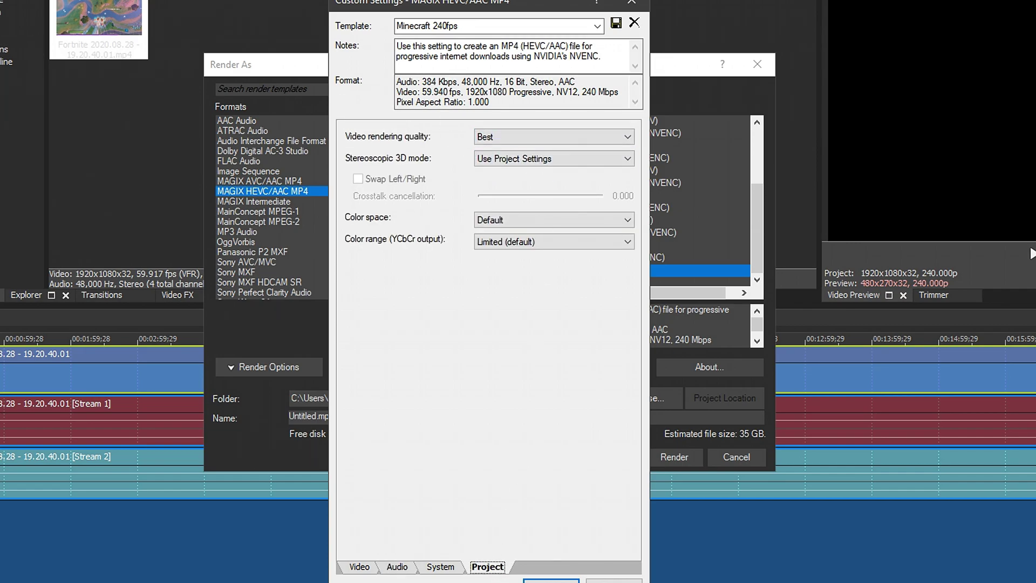
left_click(551, 581)
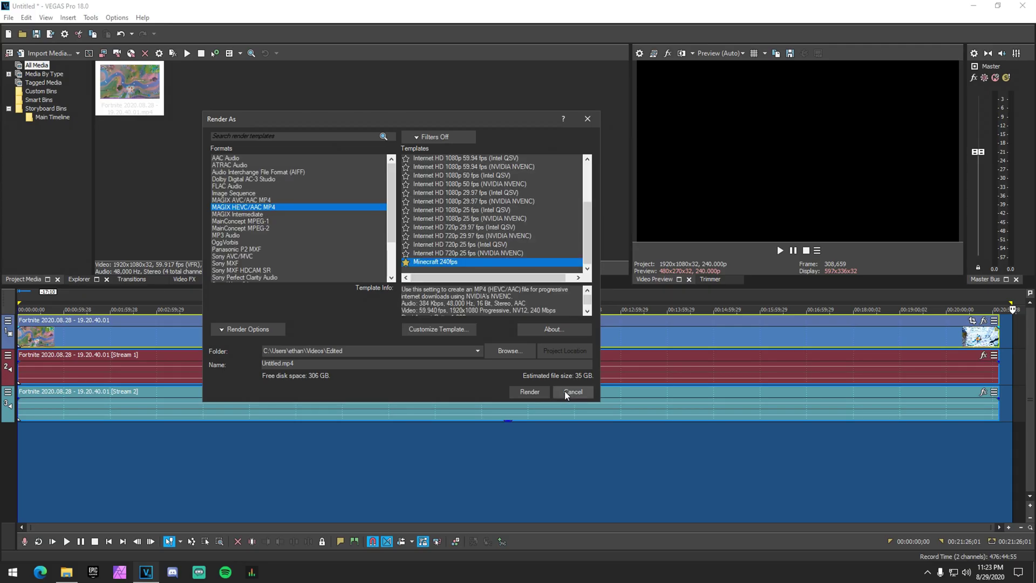
Cancel the Render As dialog without rendering
left_click(566, 392)
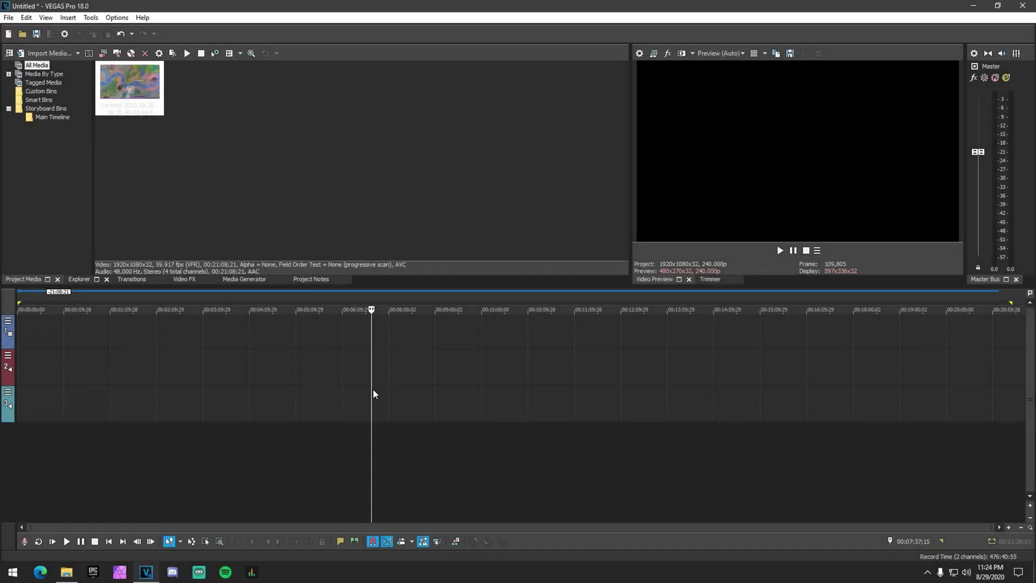